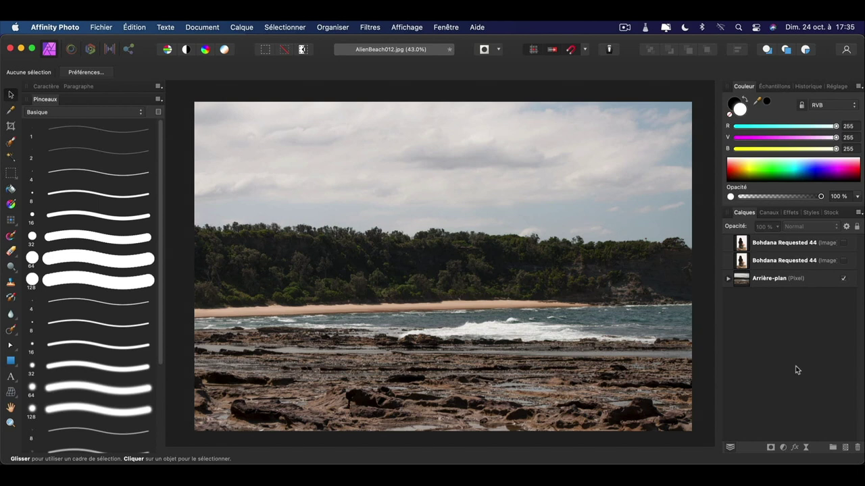
# Step: Show the seated-woman photo layer over the beach, zoom out, and select that layer
pyautogui.click(843, 260)
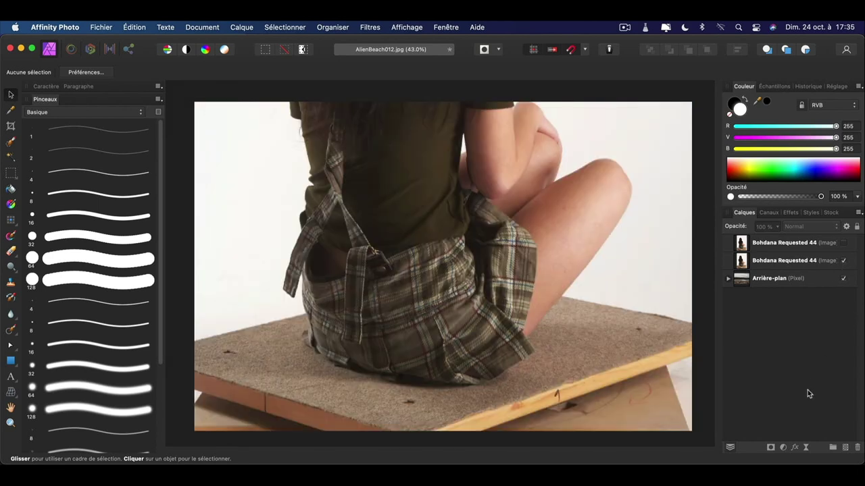
pyautogui.press('super+minus')
pyautogui.press('super+minus')
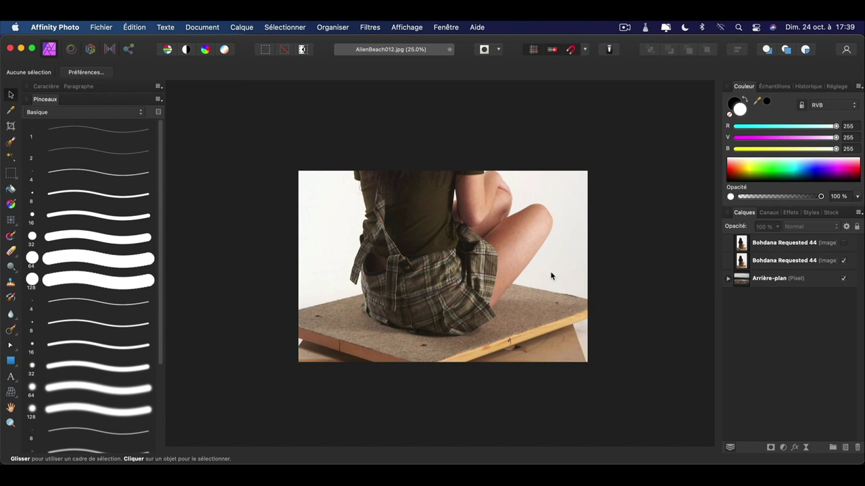
pyautogui.click(737, 266)
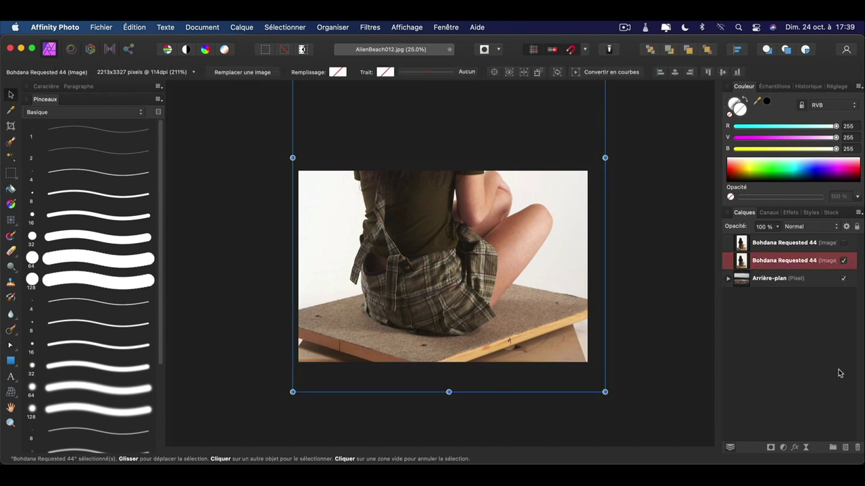
# Step: Rasterise the woman photo layer into a pixel layer after undoing an initial Rasterise and Trim
pyautogui.rightClick(804, 267)
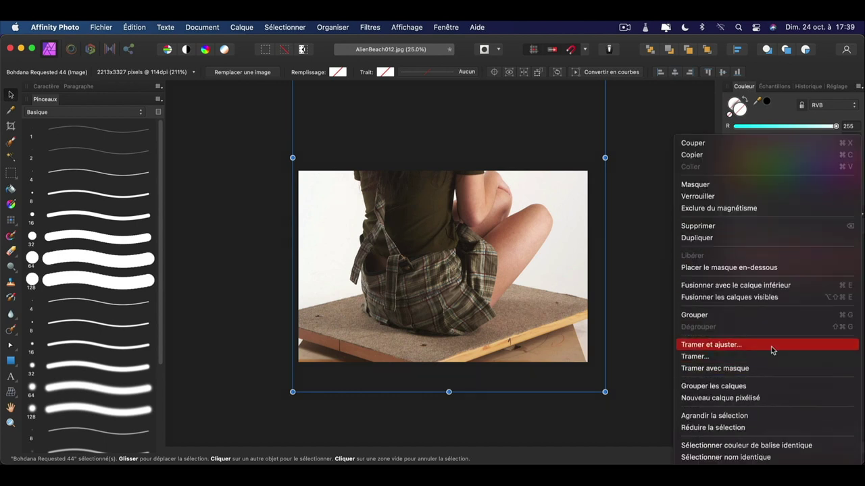
pyautogui.click(771, 346)
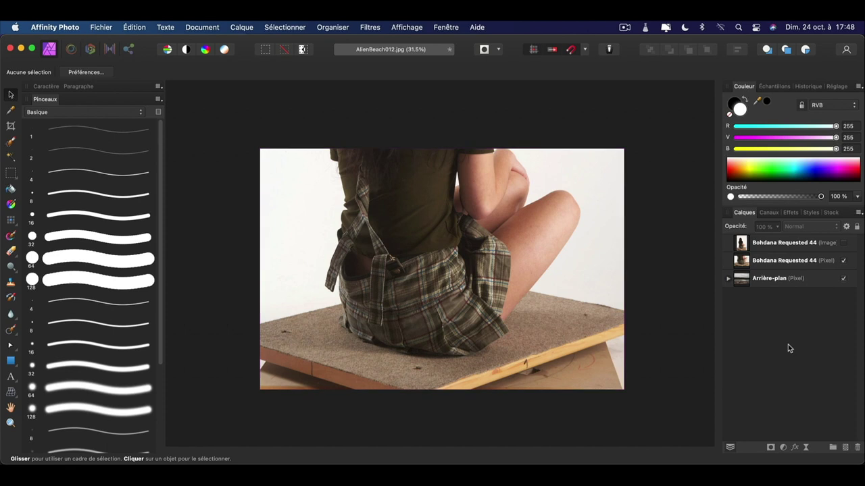
pyautogui.press('super+z')
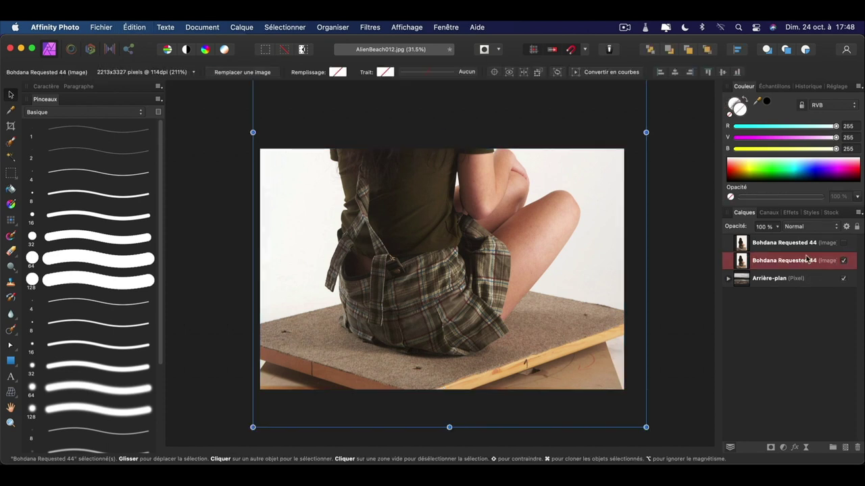
pyautogui.rightClick(808, 260)
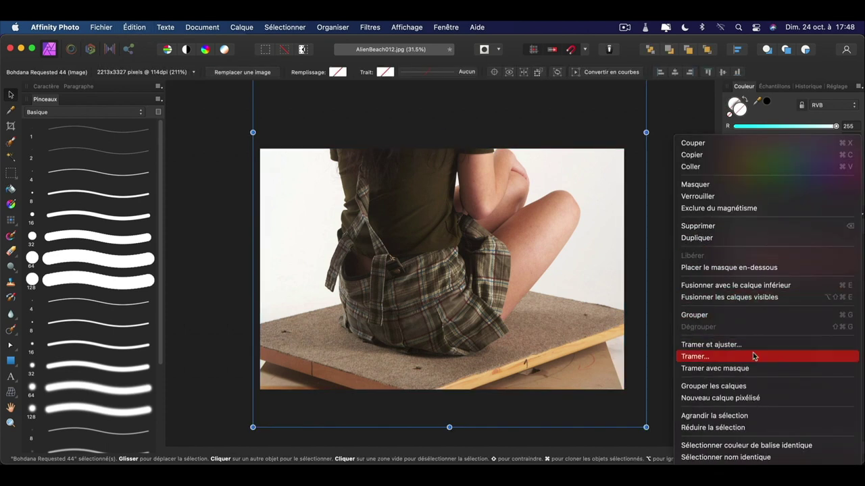
pyautogui.click(754, 357)
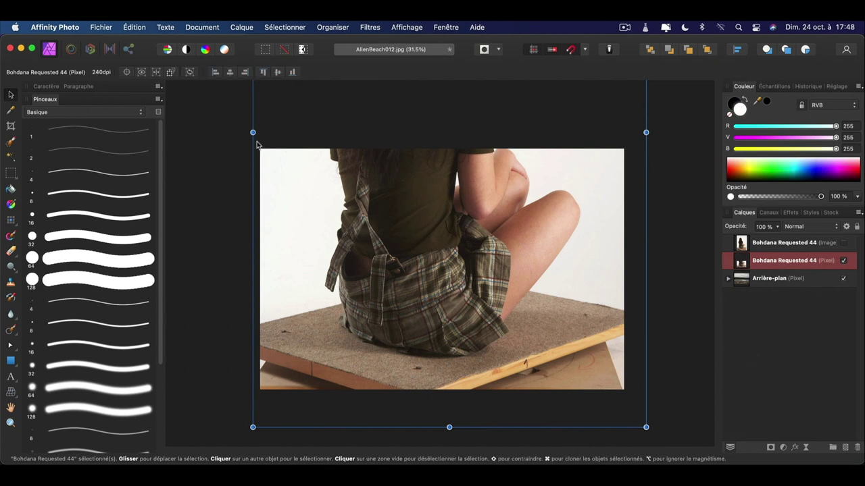
# Step: Shrink the woman photo, centre it on the beach, and convert the layer into a mask
pyautogui.moveTo(256, 144); pyautogui.dragTo(516, 135)
pyautogui.moveTo(556, 223); pyautogui.dragTo(410, 308)
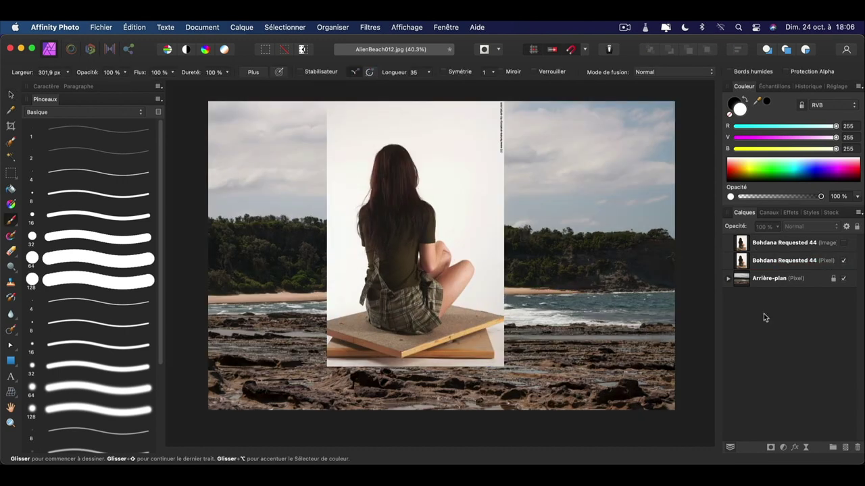
pyautogui.click(783, 262)
pyautogui.rightClick(782, 264)
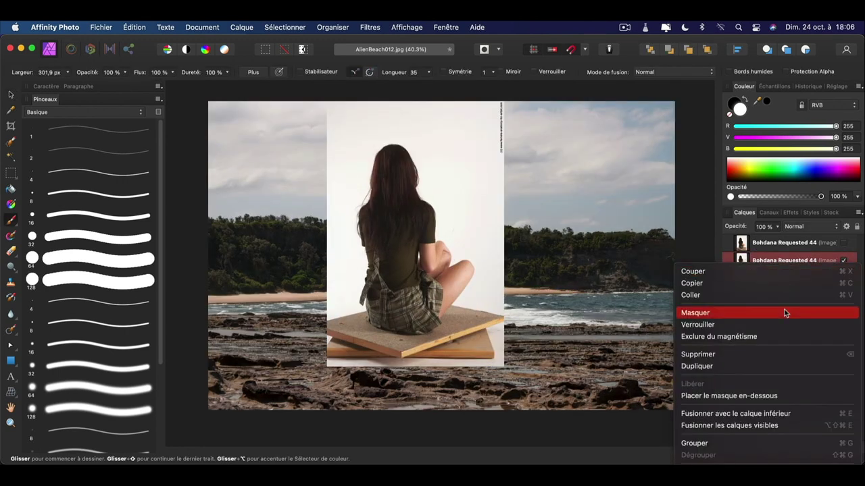
pyautogui.scroll(-5, 773, 351)
pyautogui.click(767, 368)
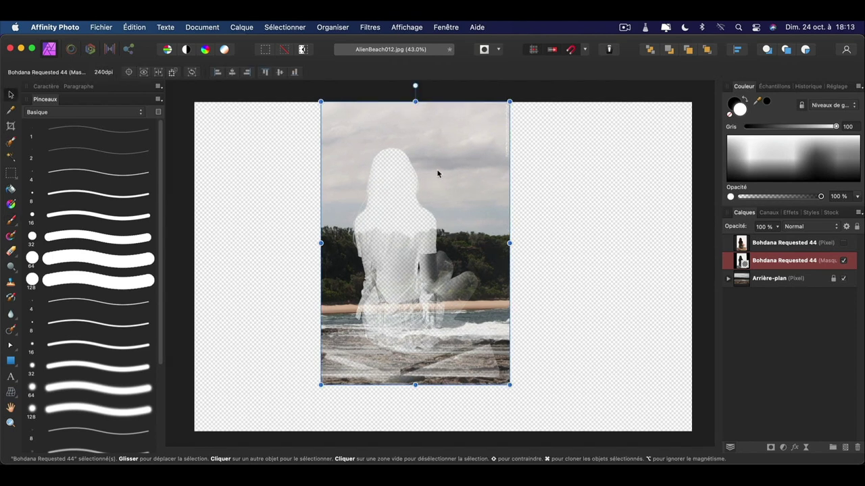
# Step: Resize the mask layer, rename it x, and paint out the woman's silhouette with swapped colours
pyautogui.moveTo(415, 102); pyautogui.dragTo(405, 215)
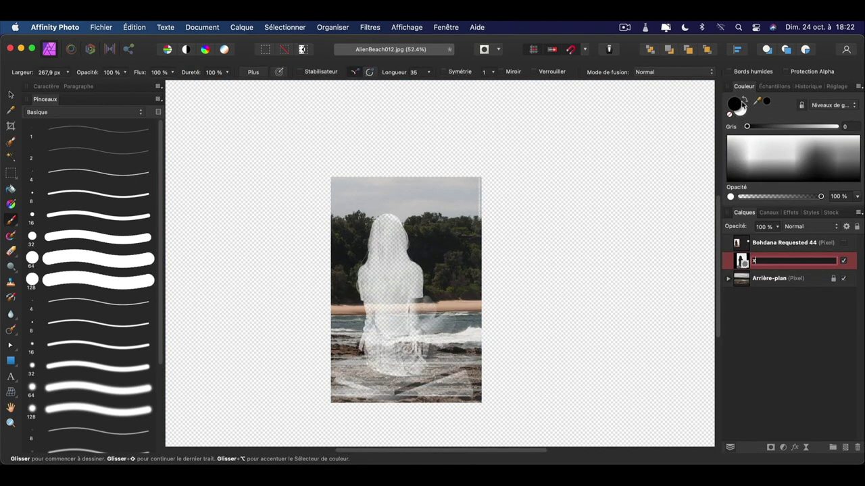
pyautogui.click(481, 196)
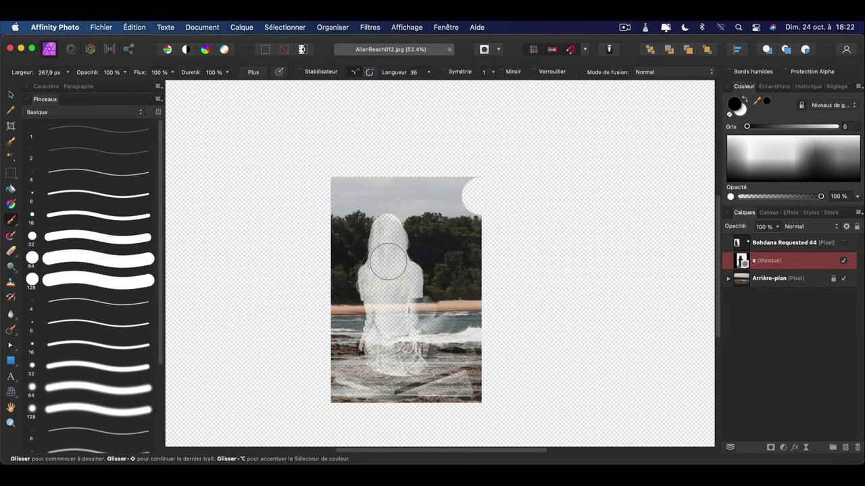
pyautogui.moveTo(397, 227); pyautogui.dragTo(452, 196)
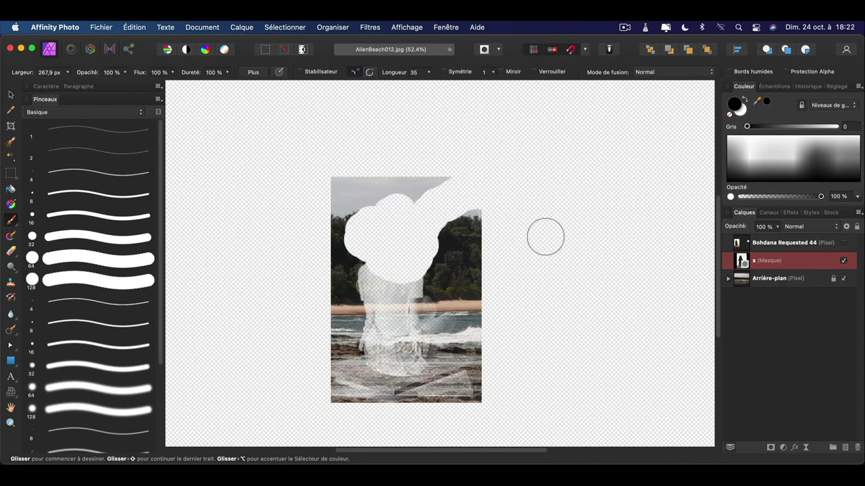
pyautogui.press('x')
pyautogui.moveTo(546, 236)
pyautogui.mouseDown()
pyautogui.moveTo(385, 255)
pyautogui.moveTo(409, 256)
pyautogui.moveTo(397, 290)
pyautogui.moveTo(383, 251)
pyautogui.moveTo(362, 234)
pyautogui.moveTo(385, 324)
pyautogui.moveTo(434, 289)
pyautogui.mouseUp()
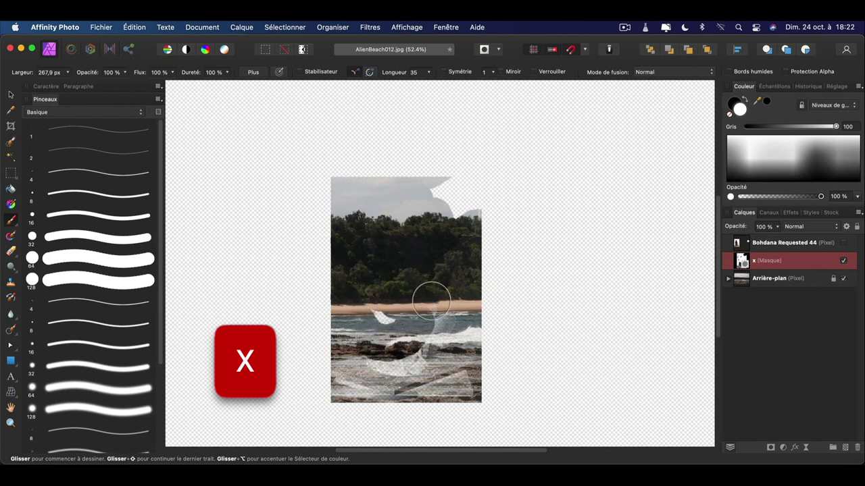
# Step: Hide the mask layer, show and select the top woman photo, and erase its top-right corner
pyautogui.click(844, 261)
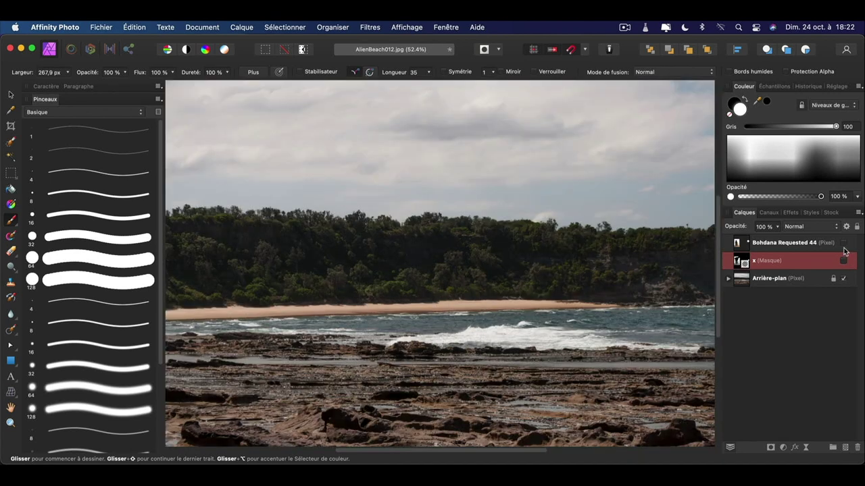
pyautogui.click(843, 244)
pyautogui.scroll(2, 519, 333)
pyautogui.click(822, 245)
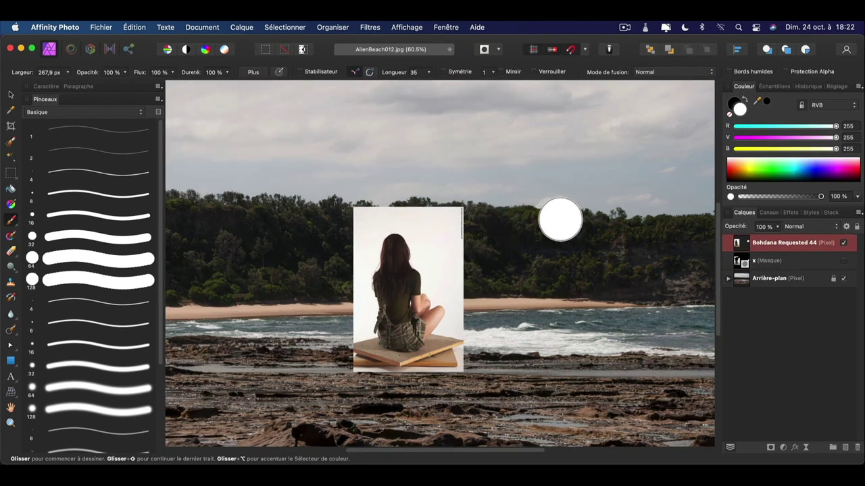
pyautogui.press('e')
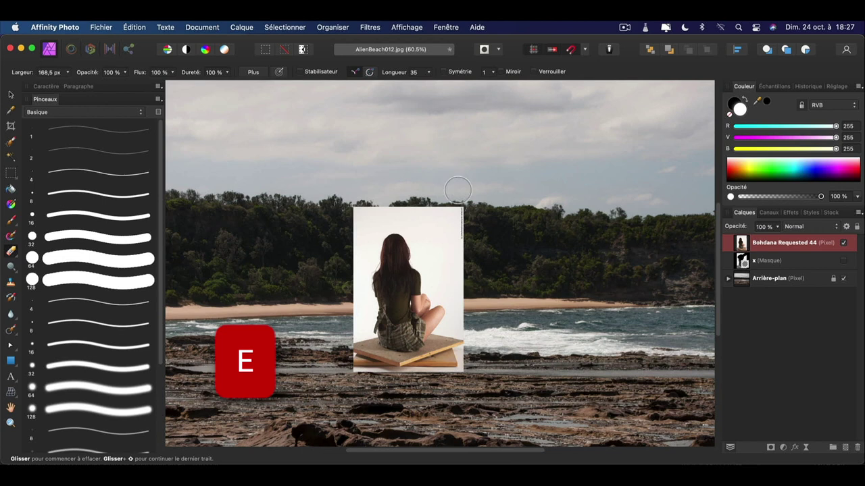
pyautogui.moveTo(453, 215)
pyautogui.mouseDown()
pyautogui.moveTo(448, 223)
pyautogui.moveTo(452, 212)
pyautogui.mouseUp()
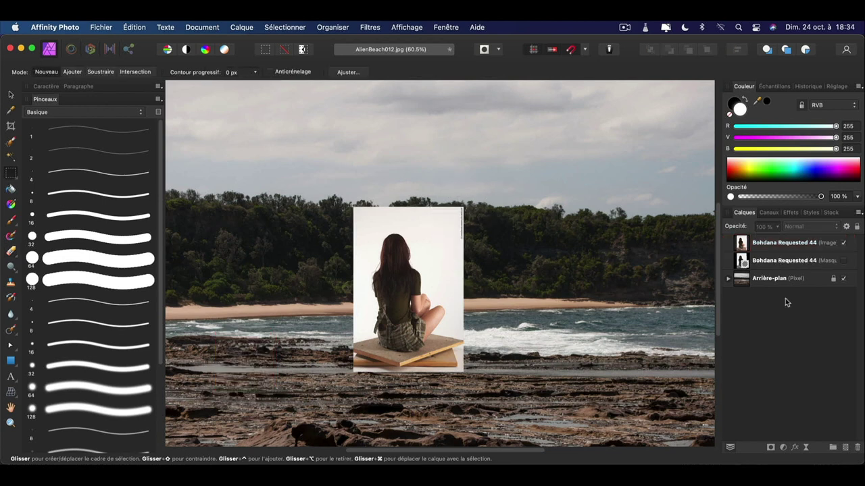
# Step: Rasterise the woman's image layer into a Pixel copy and reselect the top image layer
pyautogui.click(802, 248)
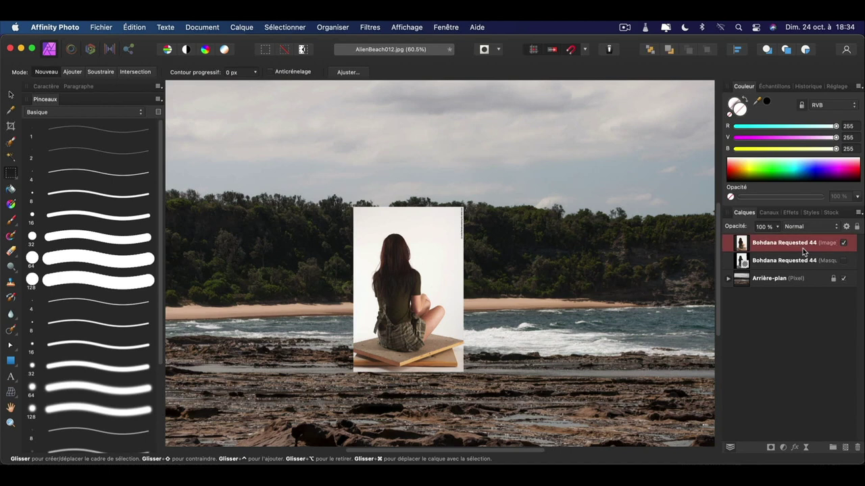
pyautogui.rightClick(803, 250)
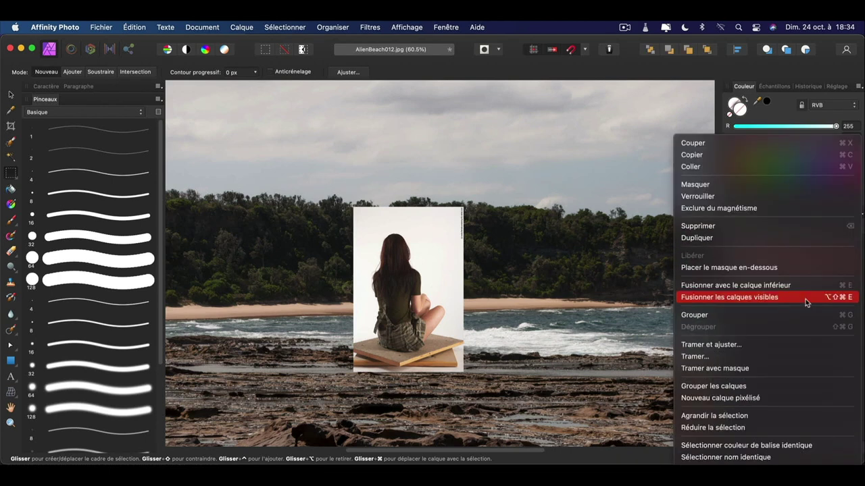
pyautogui.click(756, 357)
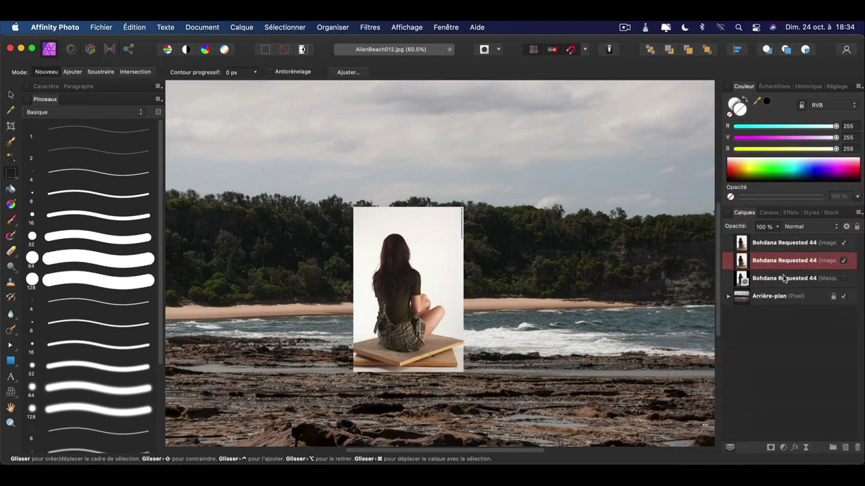
pyautogui.click(824, 244)
# Step: Marquee-delete a strip from the photo's top edge, undo it, and select the Pixel copy
pyautogui.press('m')
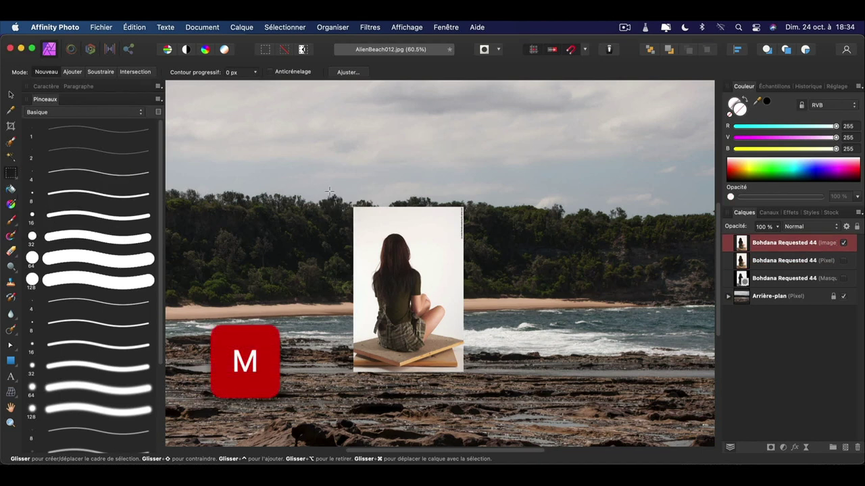
pyautogui.moveTo(329, 191); pyautogui.dragTo(473, 224)
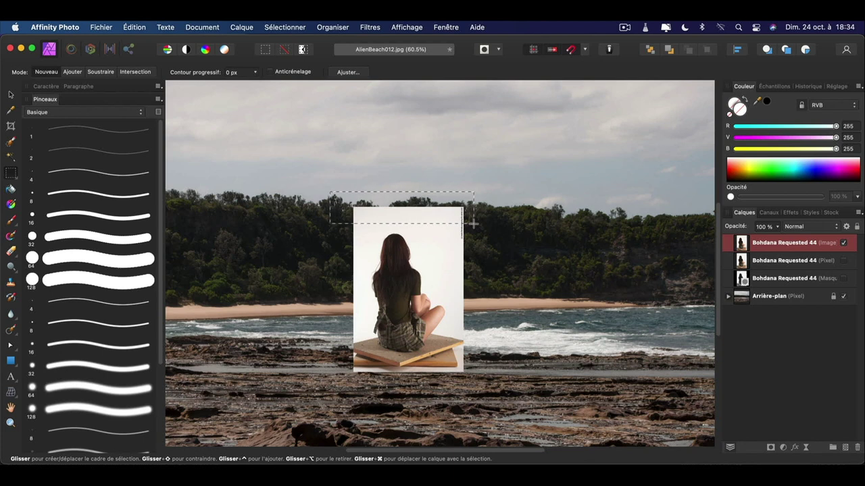
pyautogui.press('BackSpace')
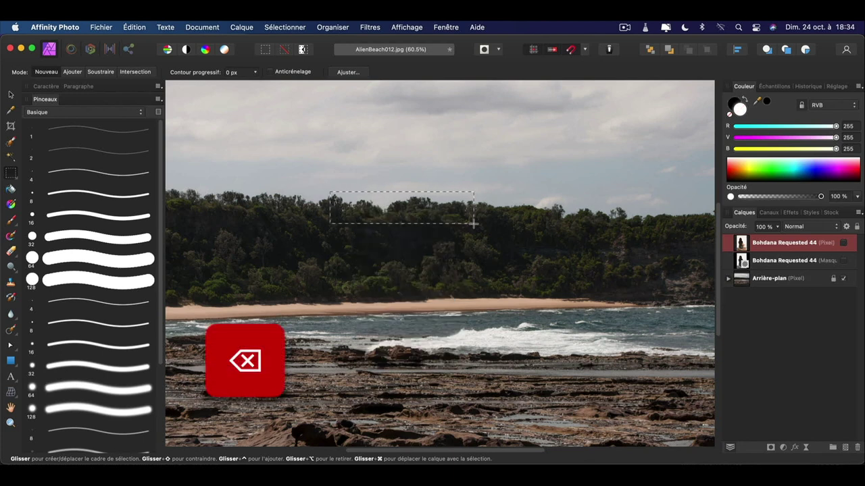
pyautogui.press('super+z')
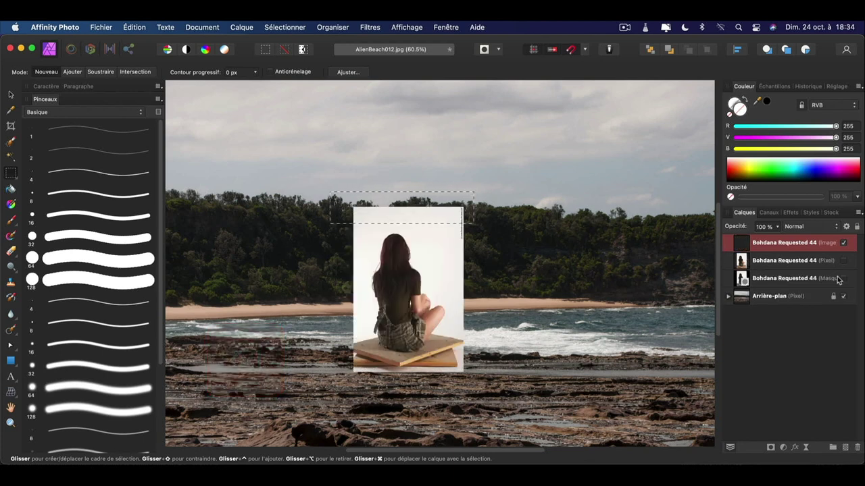
pyautogui.click(837, 260)
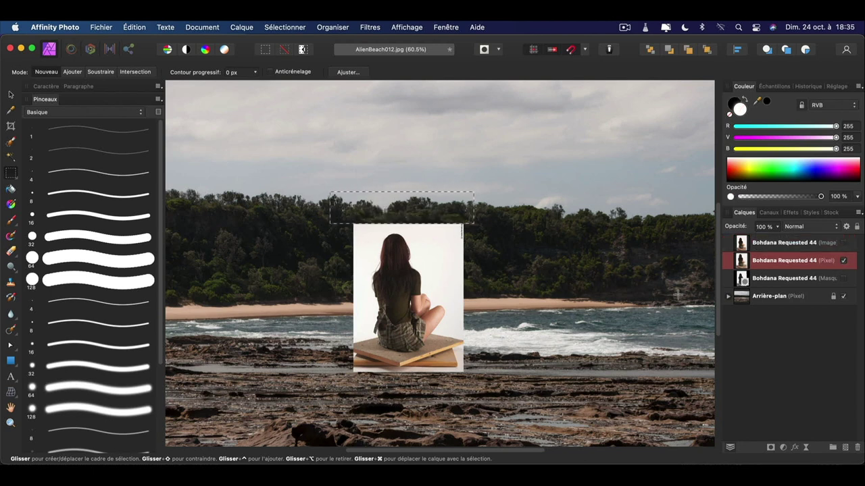
# Step: Clear the selection, return to the eraser, show the original image layer and hide the Pixel copy
pyautogui.press('super+d')
pyautogui.press('e')
pyautogui.click(784, 243)
pyautogui.click(843, 260)
# Step: Select the top woman image layer
pyautogui.click(843, 242)
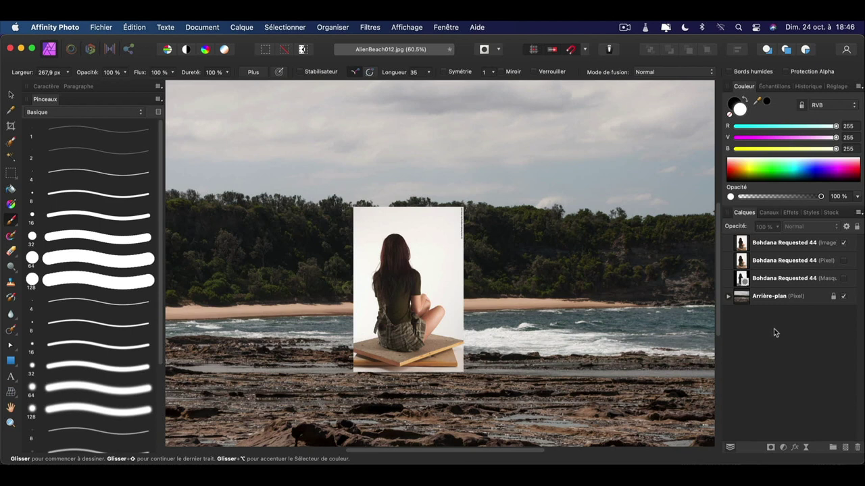
# Step: Attach a mask to the woman's image layer and brush black on it to hide the upper-right edge
pyautogui.click(784, 242)
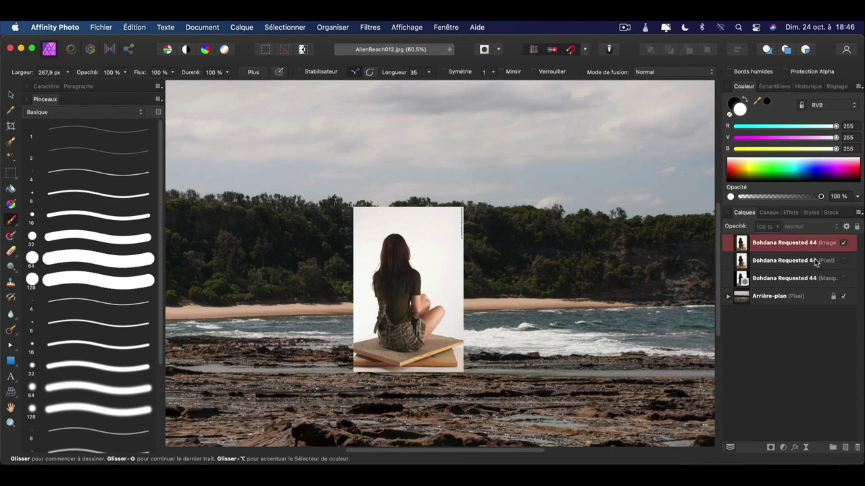
pyautogui.click(770, 447)
pyautogui.moveTo(752, 243); pyautogui.dragTo(747, 266)
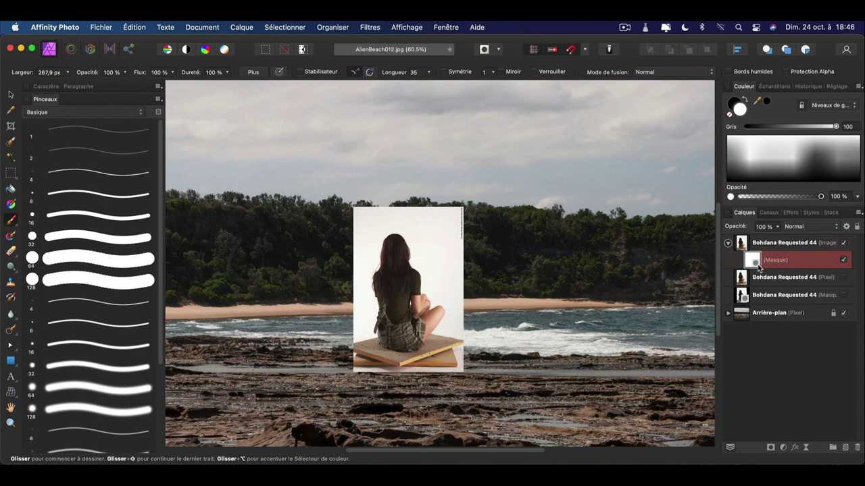
pyautogui.press('b')
pyautogui.press('x')
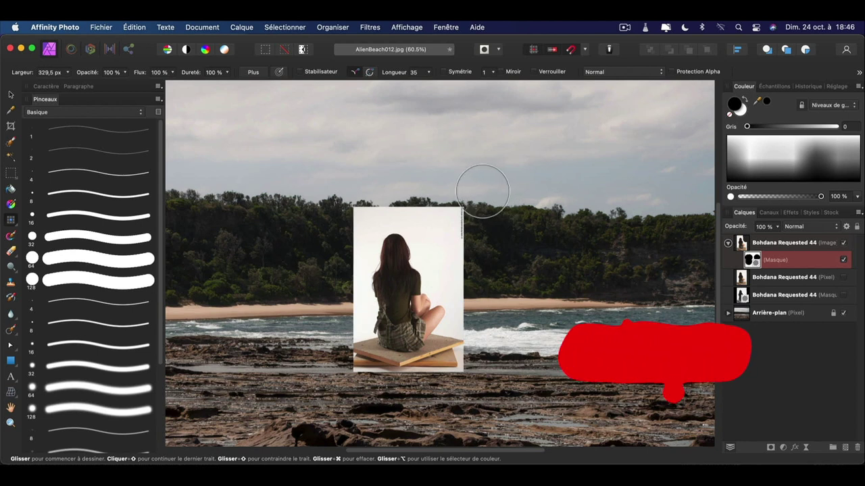
pyautogui.moveTo(483, 191)
pyautogui.mouseDown()
pyautogui.moveTo(455, 245)
pyautogui.moveTo(492, 228)
pyautogui.moveTo(458, 241)
pyautogui.moveTo(439, 270)
pyautogui.mouseUp()
pyautogui.press('x')
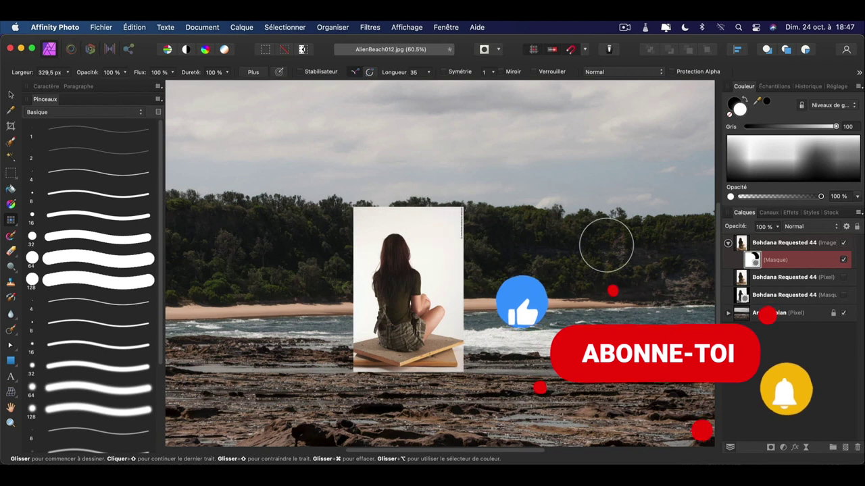